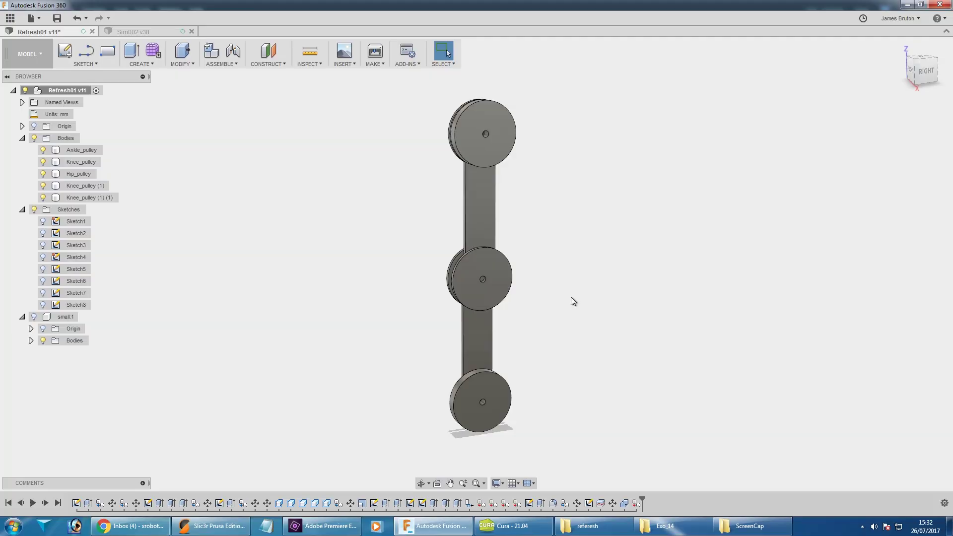
Step: Orbit the pulley leg to inspect the knee-to-ankle link and pulley sides from several angles
{"action": "mouse_move", "coordinate": [560, 328]}
{"action": "left_mouse_down"}
{"action": "mouse_move", "coordinate": [642, 321]}
{"action": "mouse_move", "coordinate": [564, 323]}
{"action": "left_mouse_up"}
{"action": "key", "text": "Escape"}
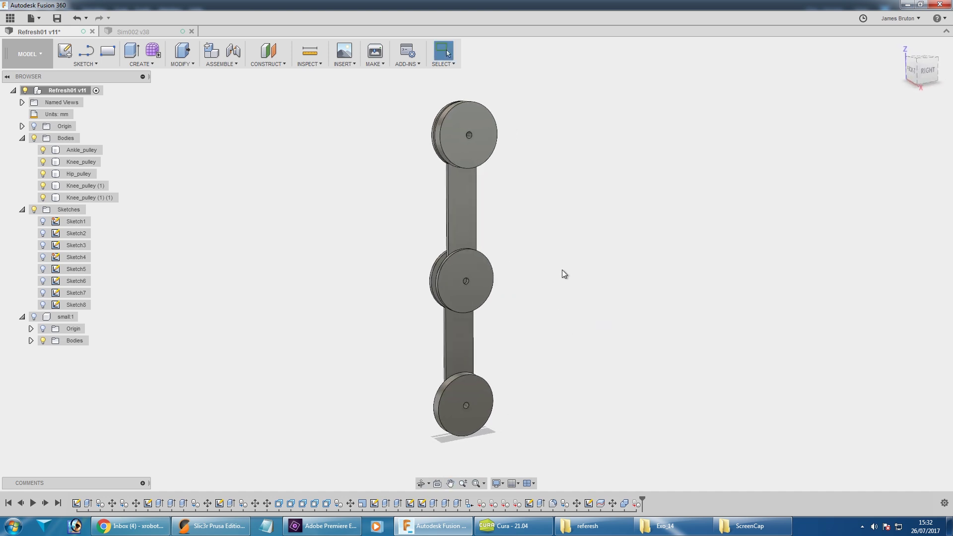
{"action": "middle_click_drag", "start_coordinate": [572, 307], "coordinate": [453, 238], "text": "shift"}
{"action": "middle_click_drag", "start_coordinate": [538, 221], "coordinate": [579, 276], "text": "shift"}
{"action": "left_click", "coordinate": [465, 350]}
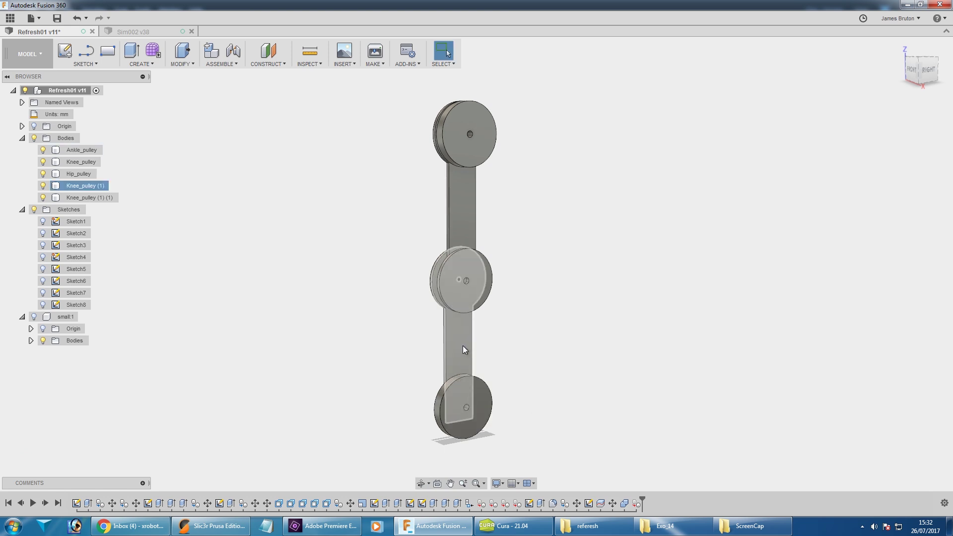
{"action": "left_click", "coordinate": [501, 183]}
{"action": "middle_click_drag", "start_coordinate": [473, 197], "coordinate": [530, 212], "text": "shift"}
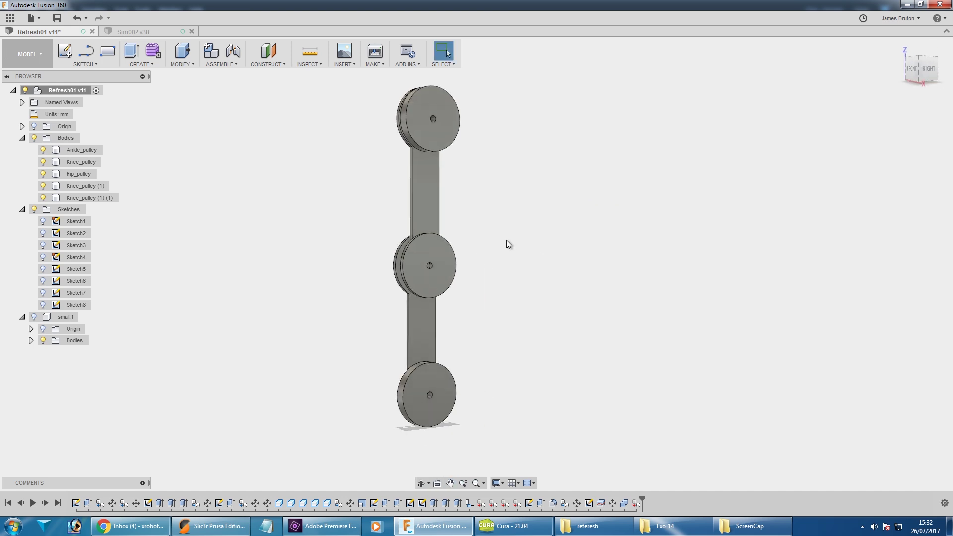
{"action": "middle_click_drag", "start_coordinate": [504, 235], "coordinate": [471, 228], "text": "shift"}
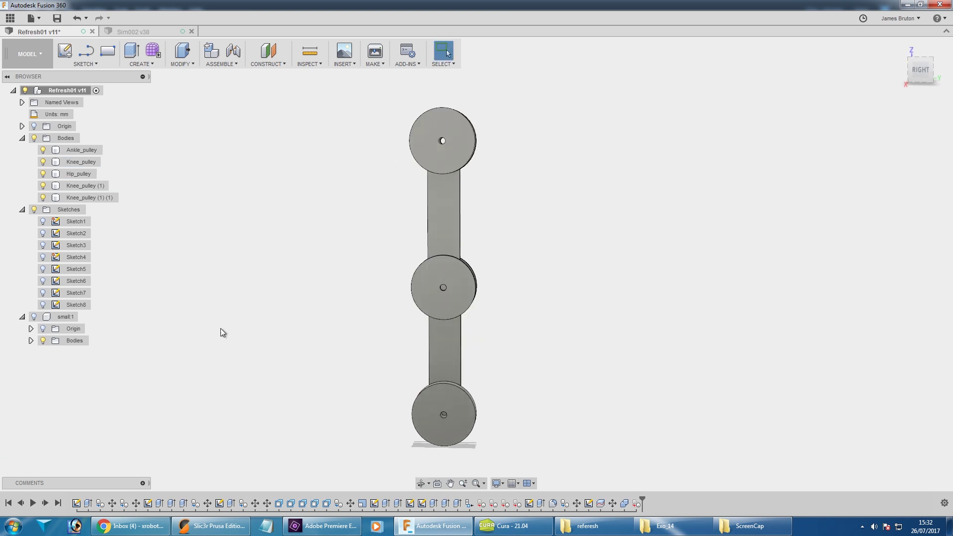
{"action": "middle_click_drag", "start_coordinate": [550, 355], "coordinate": [590, 339], "text": "shift"}
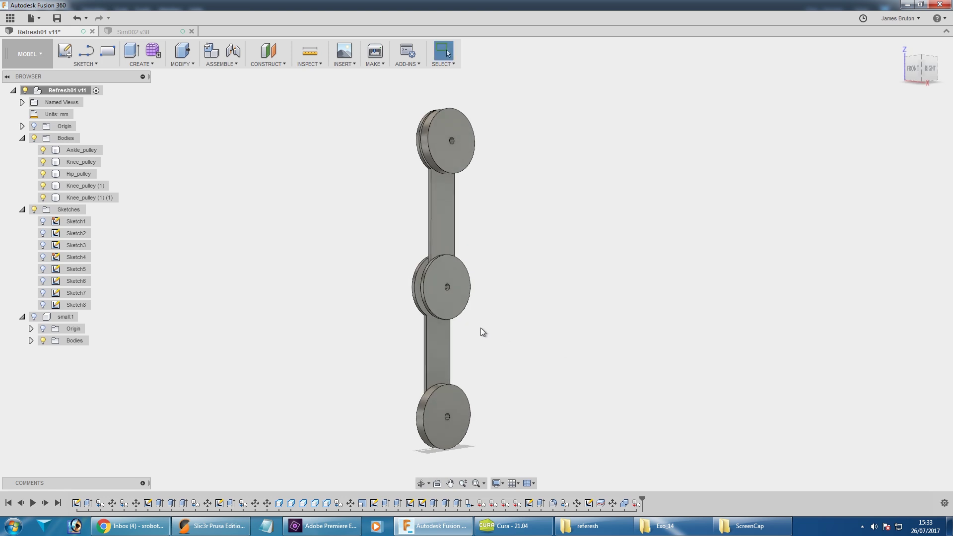
Step: Unhide the small:1 component and frame its small pulley linkage beside the full-size leg
{"action": "left_click", "coordinate": [34, 316]}
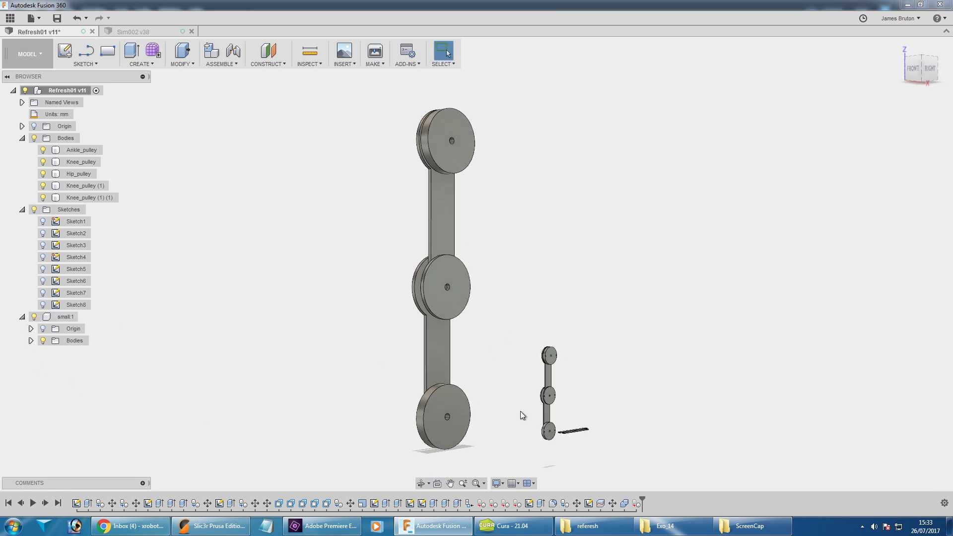
{"action": "scroll", "coordinate": [591, 397], "scroll_direction": "up", "scroll_amount": 5}
{"action": "middle_click_drag", "start_coordinate": [592, 397], "coordinate": [629, 323]}
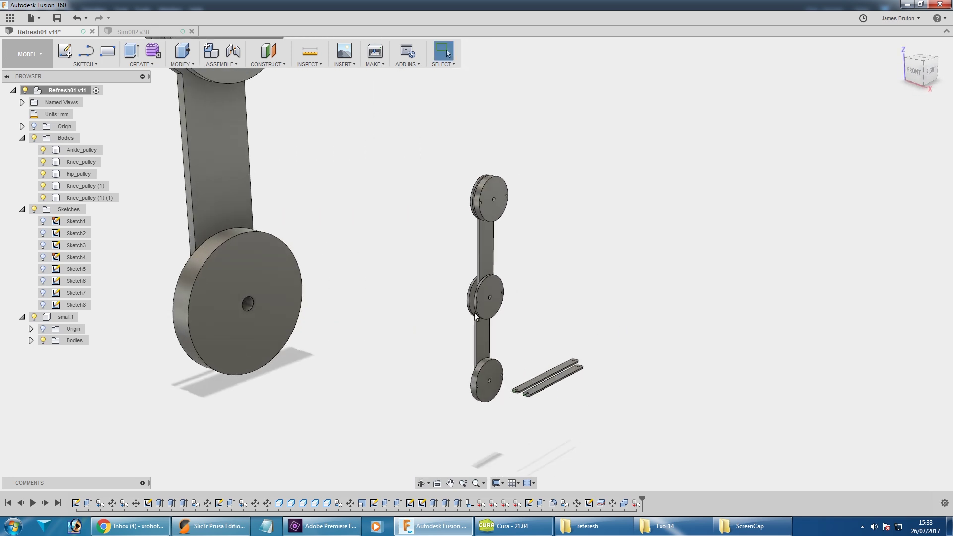
{"action": "scroll", "coordinate": [582, 309], "scroll_direction": "down", "scroll_amount": 1}
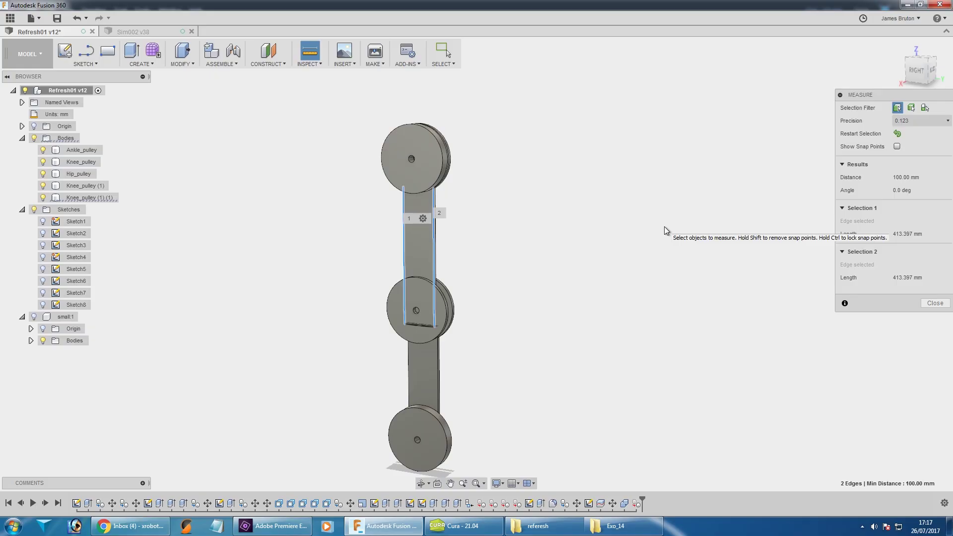
Step: Zoom in and back out on the red, green and blue pulley linkage in v15
{"action": "scroll", "coordinate": [419, 231], "scroll_direction": "up", "scroll_amount": 3}
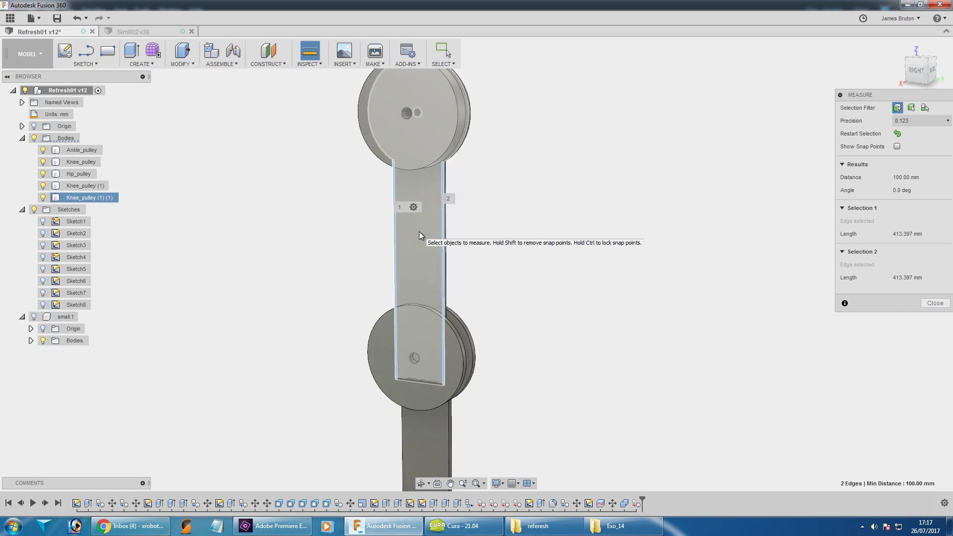
{"action": "scroll", "coordinate": [418, 232], "scroll_direction": "down", "scroll_amount": 3}
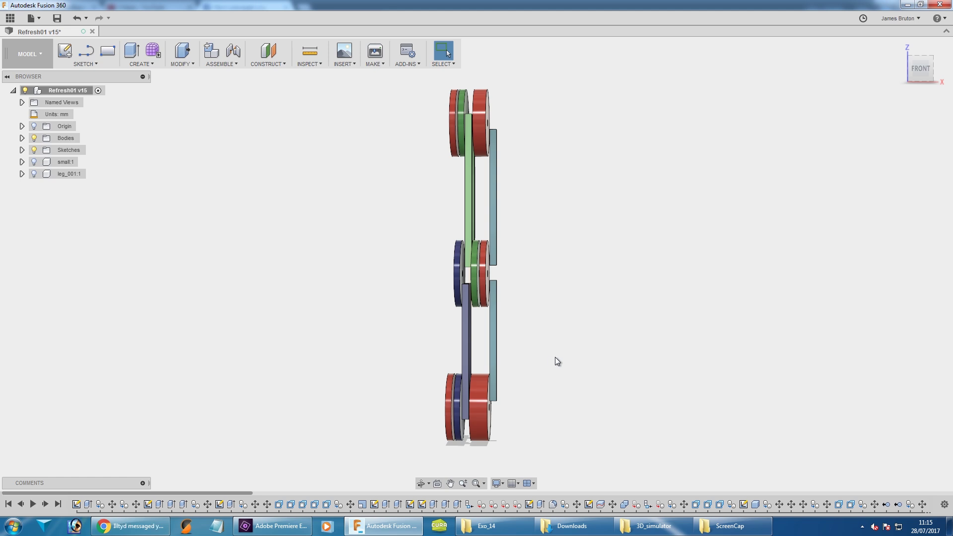
{"action": "middle_click_drag", "start_coordinate": [555, 356], "coordinate": [573, 347], "text": "shift"}
{"action": "scroll", "coordinate": [572, 332], "scroll_direction": "up", "scroll_amount": 3}
{"action": "scroll", "coordinate": [568, 337], "scroll_direction": "down", "scroll_amount": 5}
{"action": "scroll", "coordinate": [495, 249], "scroll_direction": "up", "scroll_amount": 4}
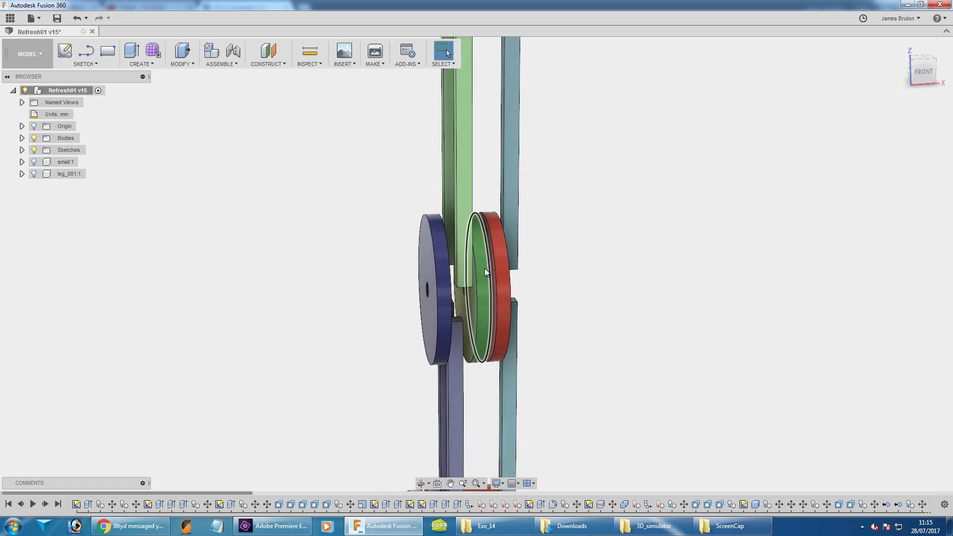
{"action": "scroll", "coordinate": [591, 323], "scroll_direction": "down", "scroll_amount": 3}
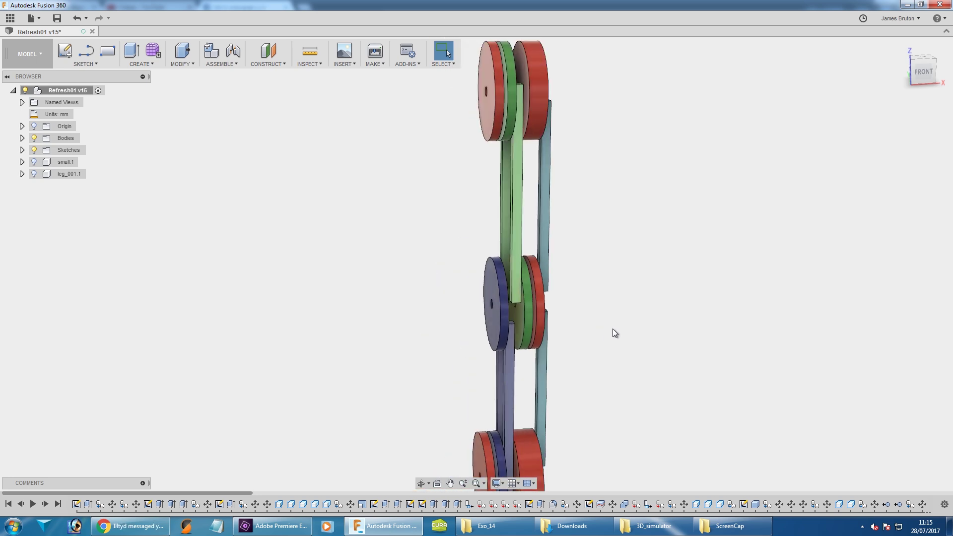
{"action": "scroll", "coordinate": [625, 354], "scroll_direction": "down", "scroll_amount": 4}
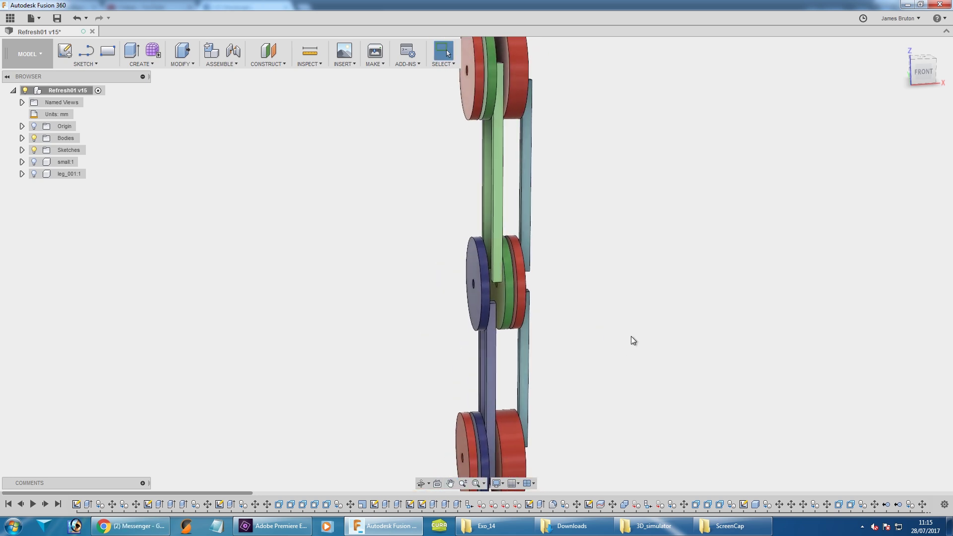
{"action": "scroll", "coordinate": [611, 347], "scroll_direction": "up", "scroll_amount": 1}
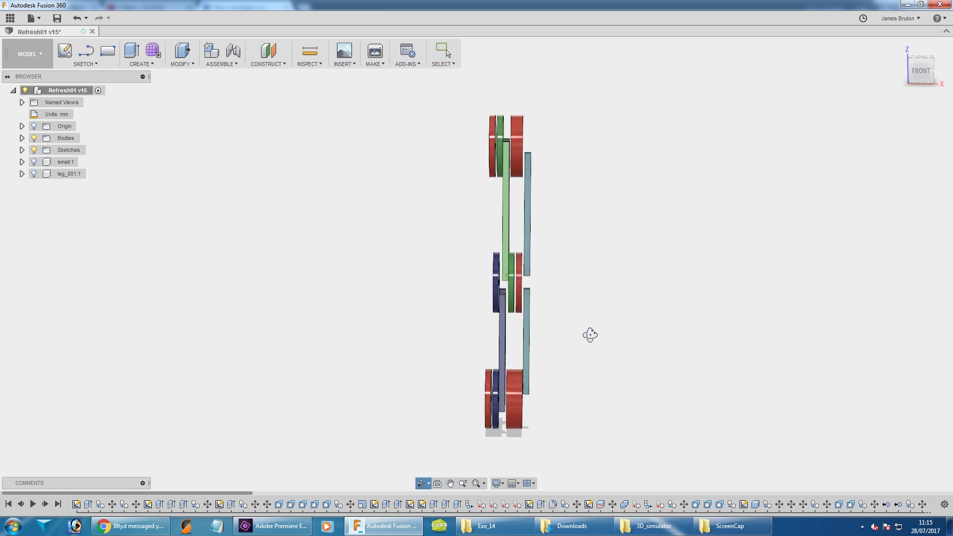
{"action": "scroll", "coordinate": [516, 283], "scroll_direction": "up", "scroll_amount": 3}
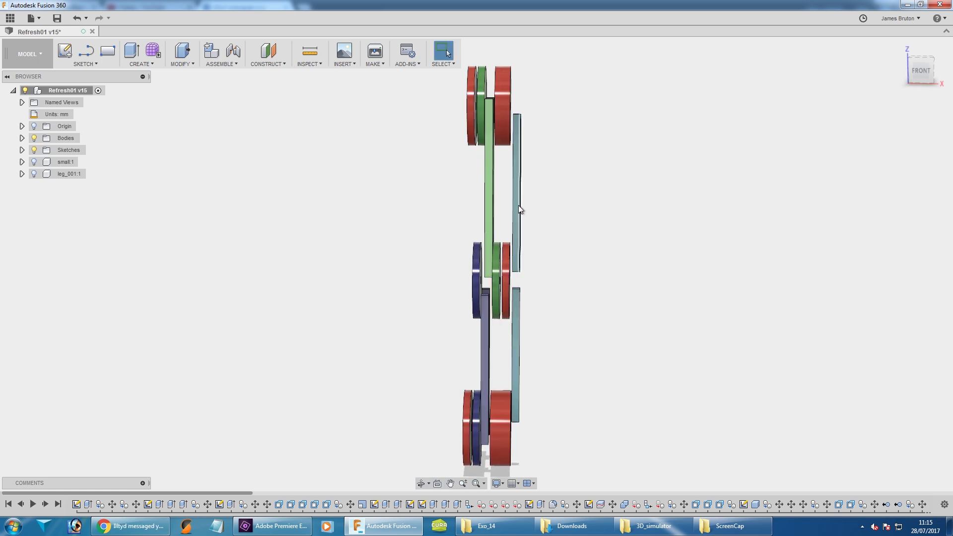
{"action": "middle_click_drag", "start_coordinate": [622, 260], "coordinate": [588, 264], "text": "shift"}
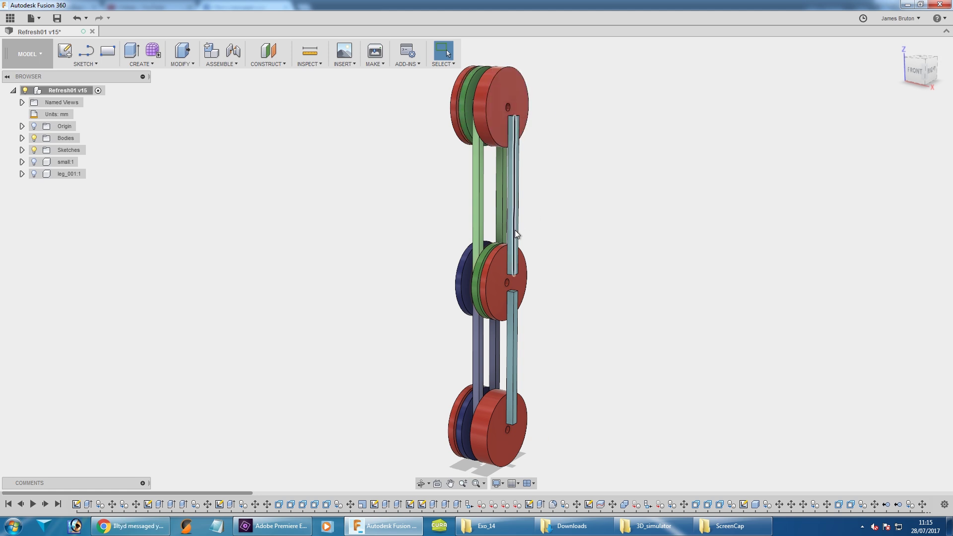
{"action": "middle_click_drag", "start_coordinate": [582, 420], "coordinate": [582, 403]}
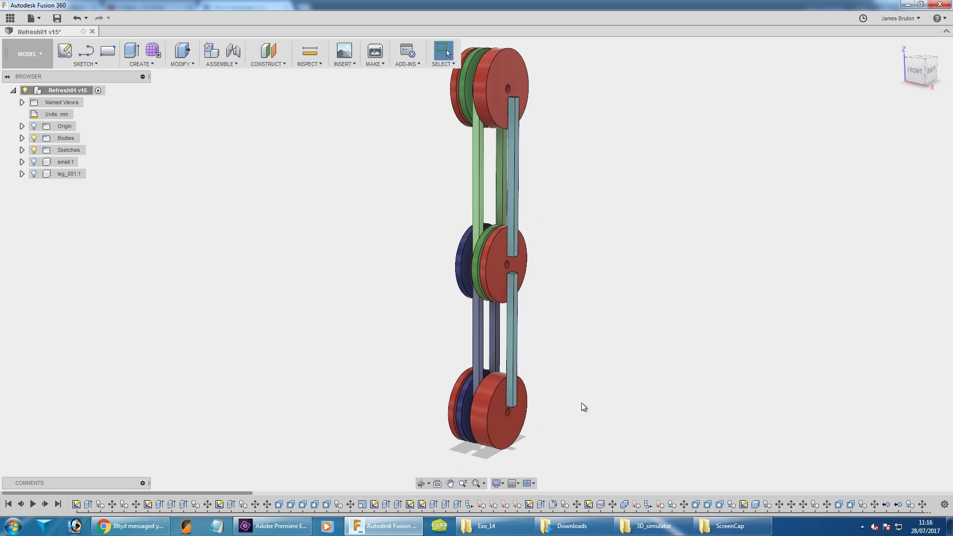
{"action": "middle_click_drag", "start_coordinate": [570, 361], "coordinate": [621, 349], "text": "shift"}
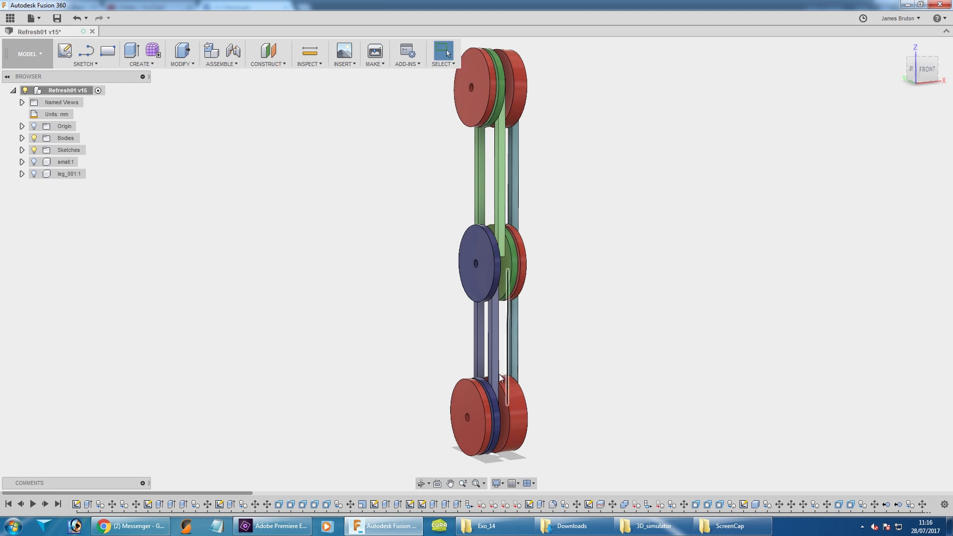
{"action": "middle_click_drag", "start_coordinate": [634, 296], "coordinate": [617, 321], "text": "shift"}
{"action": "middle_click_drag", "start_coordinate": [575, 260], "coordinate": [604, 334], "text": "shift"}
{"action": "scroll", "coordinate": [517, 357], "scroll_direction": "up", "scroll_amount": 3}
{"action": "left_click", "coordinate": [451, 371]}
{"action": "scroll", "coordinate": [587, 357], "scroll_direction": "down", "scroll_amount": 5}
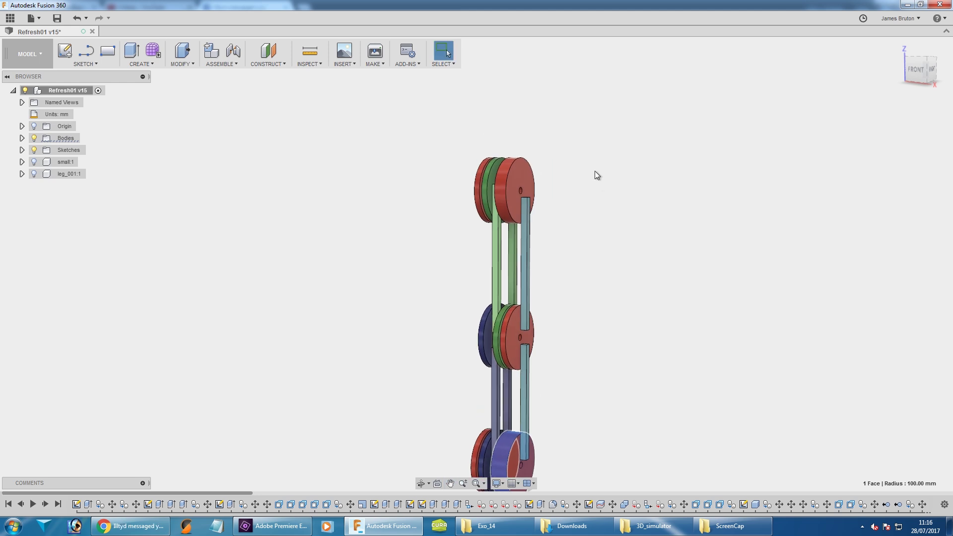
{"action": "middle_click_drag", "start_coordinate": [589, 362], "coordinate": [541, 342], "text": "shift"}
{"action": "scroll", "coordinate": [465, 279], "scroll_direction": "up", "scroll_amount": 3}
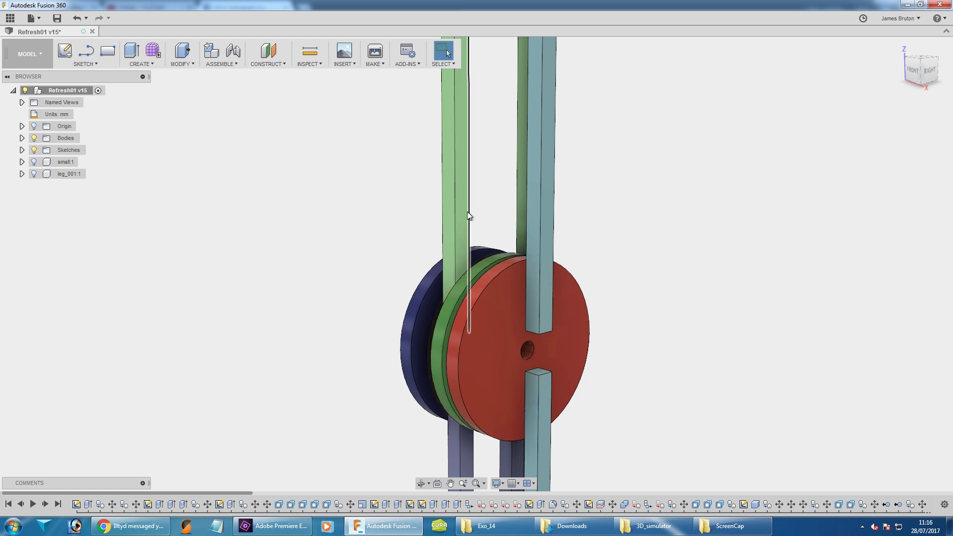
{"action": "scroll", "coordinate": [430, 296], "scroll_direction": "down", "scroll_amount": 3}
{"action": "middle_click_drag", "start_coordinate": [392, 295], "coordinate": [575, 313], "text": "shift"}
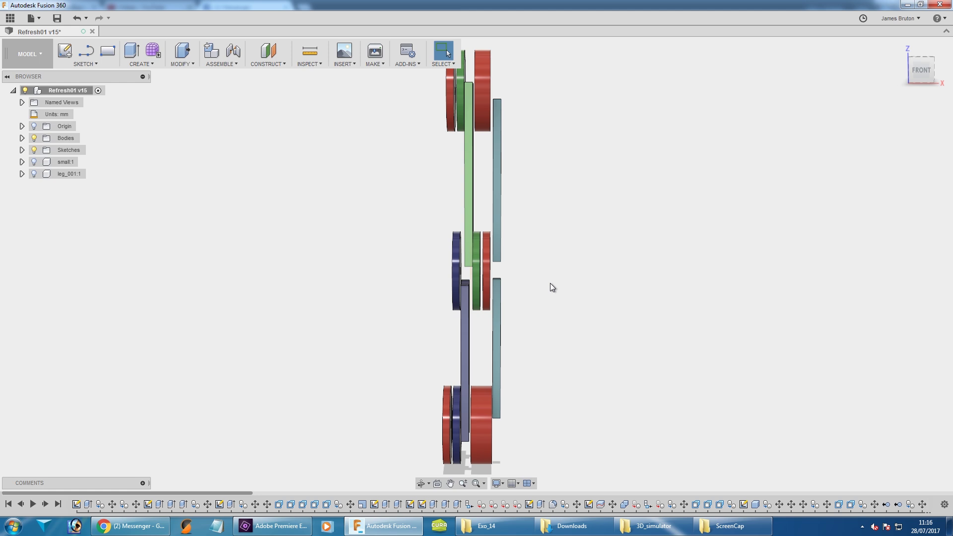
{"action": "scroll", "coordinate": [568, 343], "scroll_direction": "down", "scroll_amount": 3}
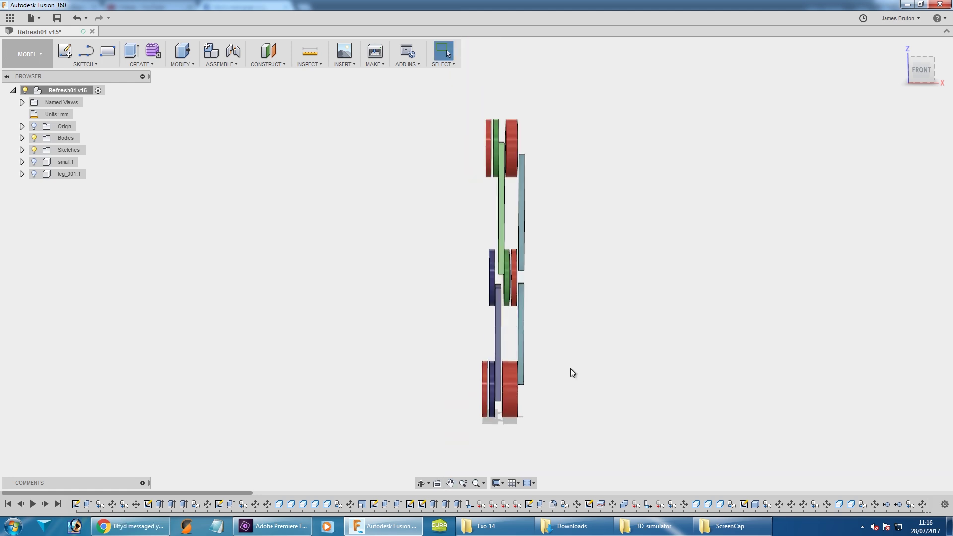
{"action": "middle_click_drag", "start_coordinate": [583, 385], "coordinate": [531, 408], "text": "shift"}
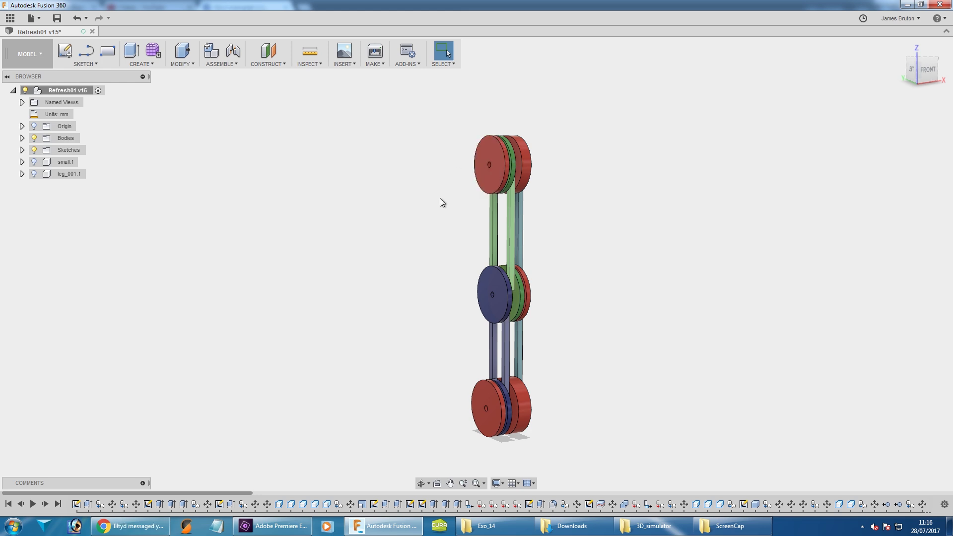
{"action": "scroll", "coordinate": [459, 284], "scroll_direction": "up", "scroll_amount": 1}
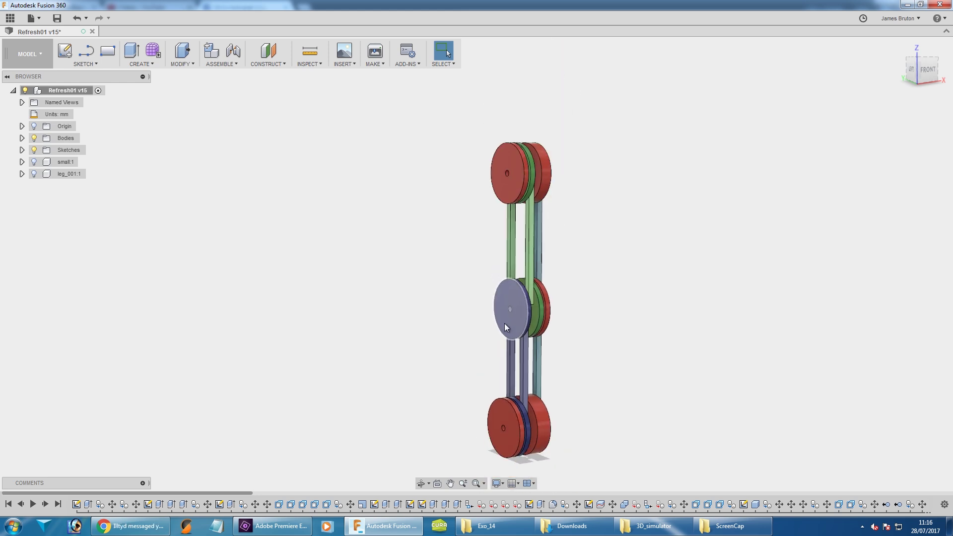
{"action": "middle_click_drag", "start_coordinate": [632, 370], "coordinate": [617, 352], "text": "shift"}
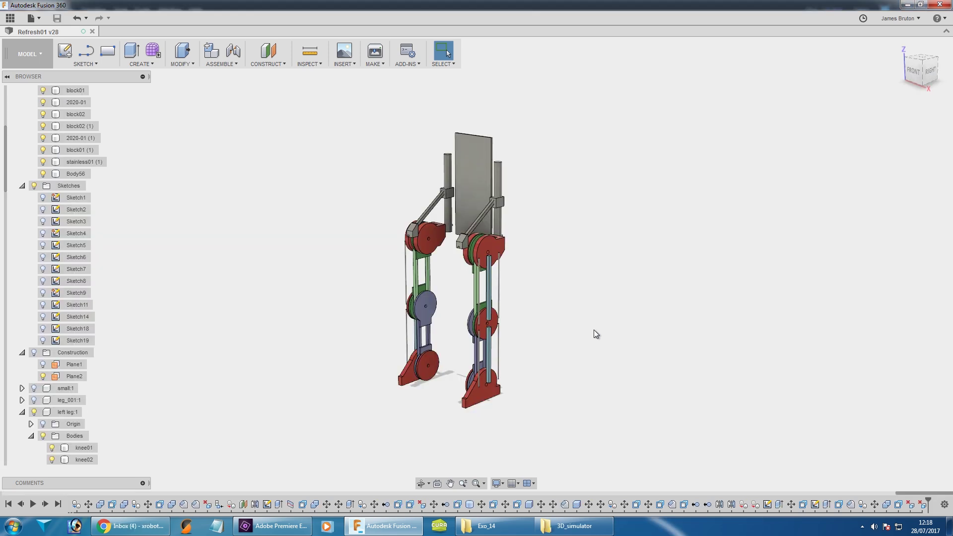
Step: Orbit and zoom around the legs and full exoskeleton through side and oblique front-right views
{"action": "scroll", "coordinate": [507, 270], "scroll_direction": "up", "scroll_amount": 5}
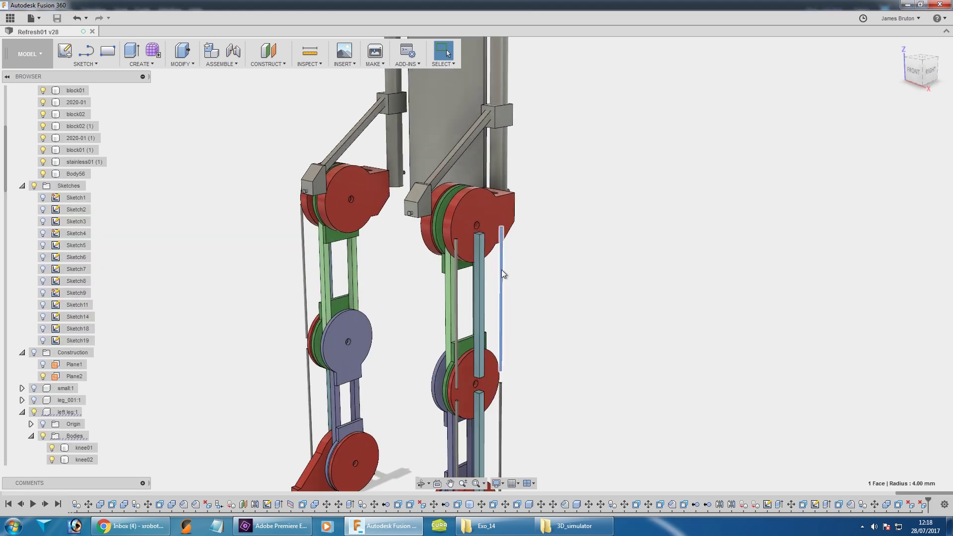
{"action": "scroll", "coordinate": [546, 294], "scroll_direction": "down", "scroll_amount": 4}
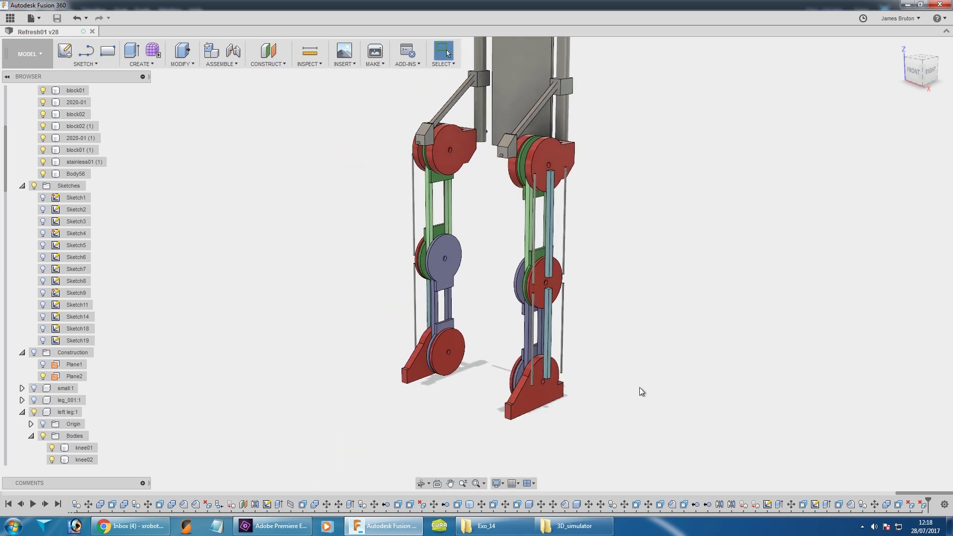
{"action": "middle_click_drag", "start_coordinate": [689, 383], "coordinate": [515, 396], "text": "shift"}
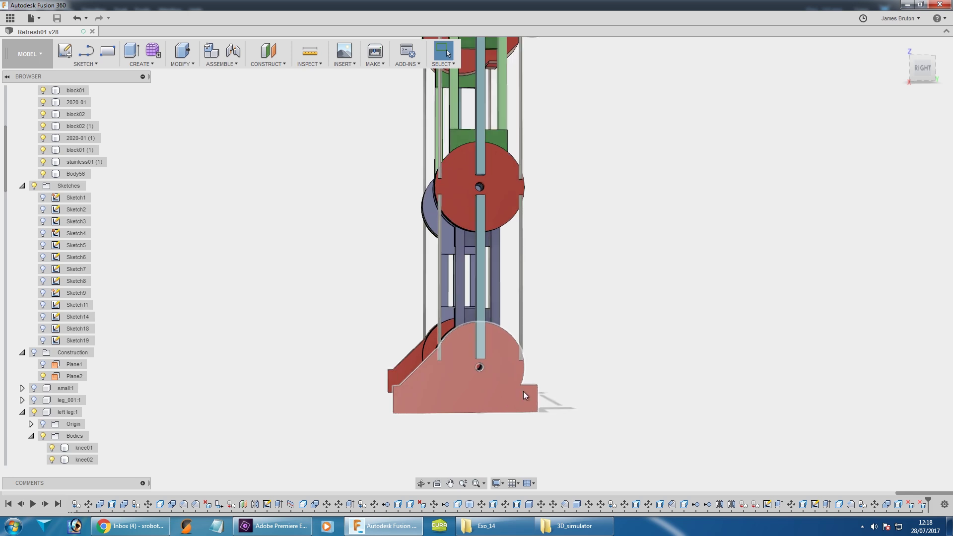
{"action": "scroll", "coordinate": [589, 302], "scroll_direction": "down", "scroll_amount": 2}
{"action": "middle_click_drag", "start_coordinate": [604, 290], "coordinate": [662, 230], "text": "shift"}
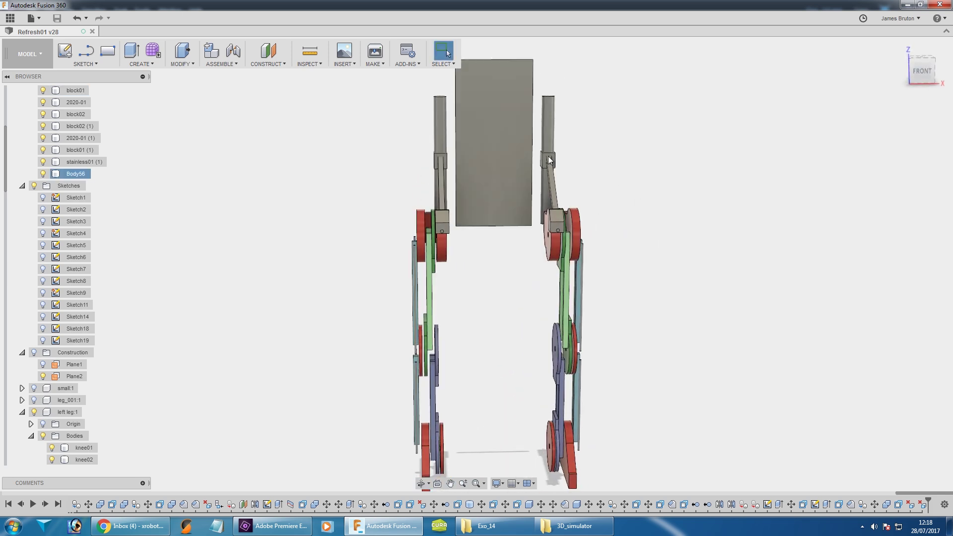
{"action": "middle_click_drag", "start_coordinate": [584, 162], "coordinate": [570, 180], "text": "shift"}
{"action": "scroll", "coordinate": [560, 203], "scroll_direction": "up", "scroll_amount": 5}
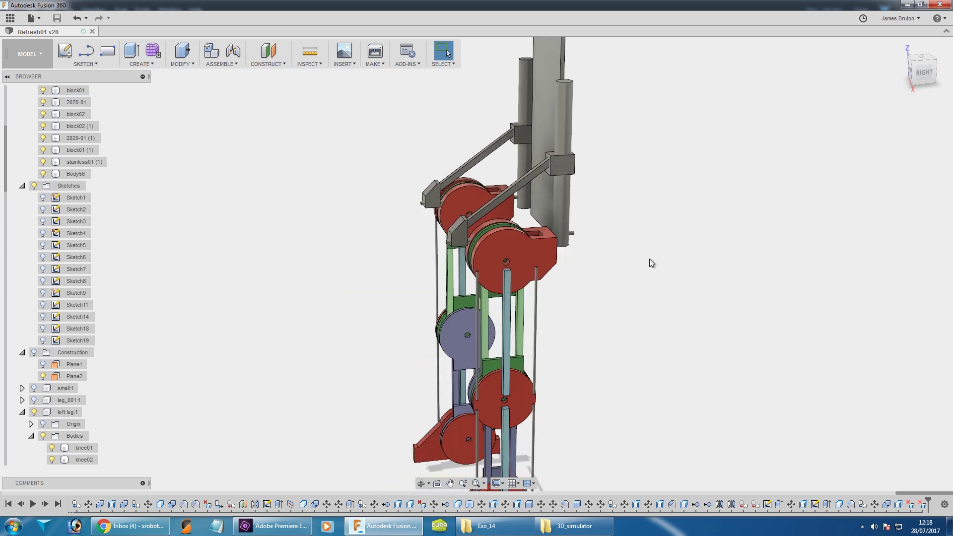
{"action": "middle_click_drag", "start_coordinate": [647, 257], "coordinate": [611, 252], "text": "shift"}
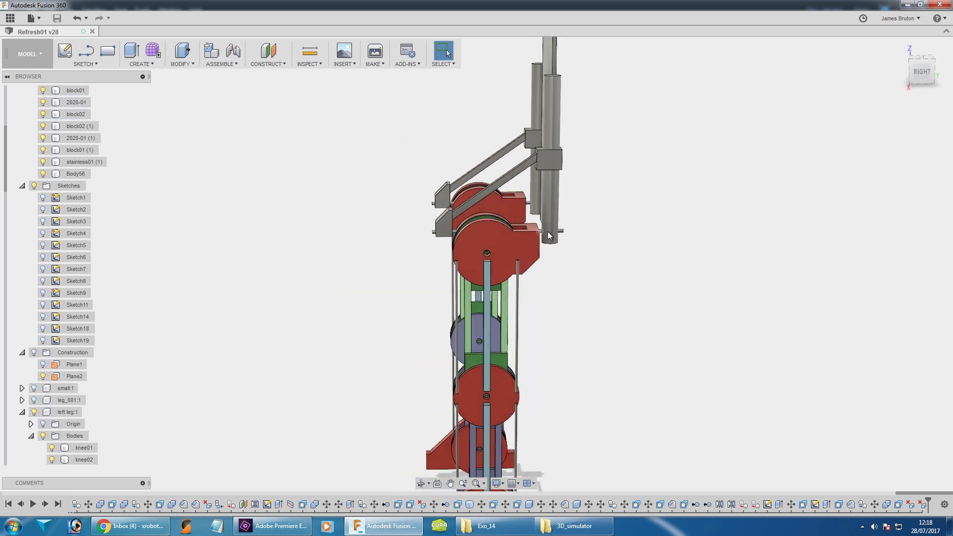
{"action": "middle_click_drag", "start_coordinate": [615, 206], "coordinate": [607, 248], "text": "shift"}
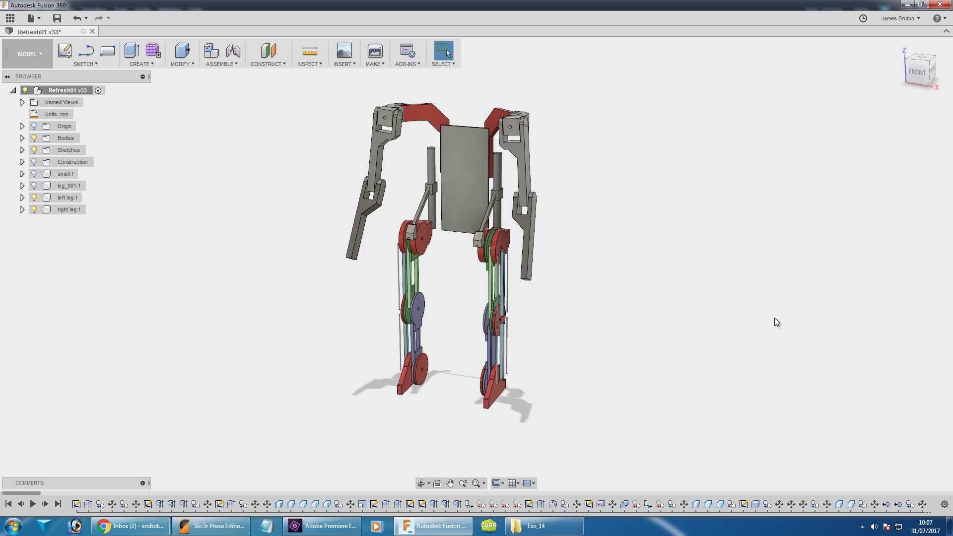
{"action": "middle_click_drag", "start_coordinate": [774, 317], "coordinate": [686, 303], "text": "shift"}
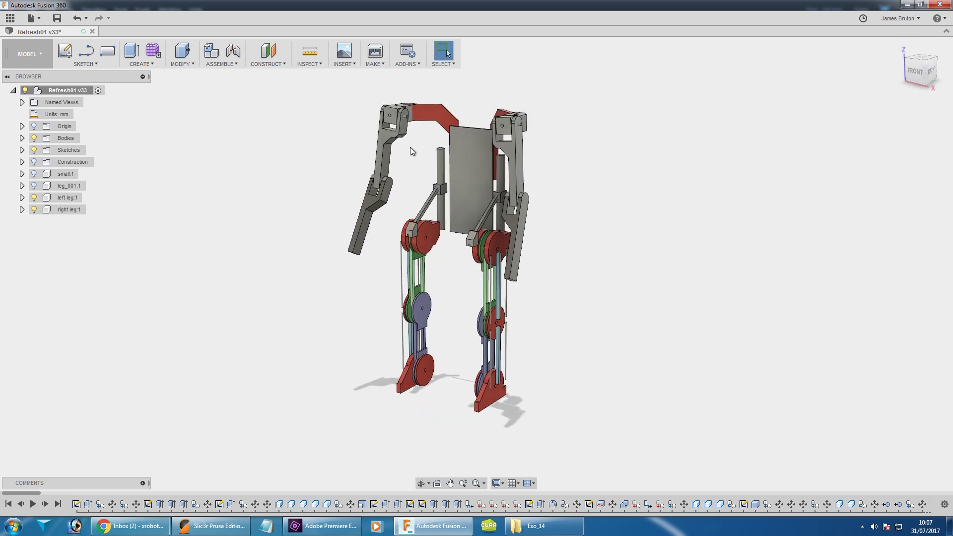
{"action": "middle_click_drag", "start_coordinate": [606, 279], "coordinate": [553, 263], "text": "shift"}
{"action": "key", "text": "Escape"}
{"action": "middle_click_drag", "start_coordinate": [568, 150], "coordinate": [621, 291], "text": "shift"}
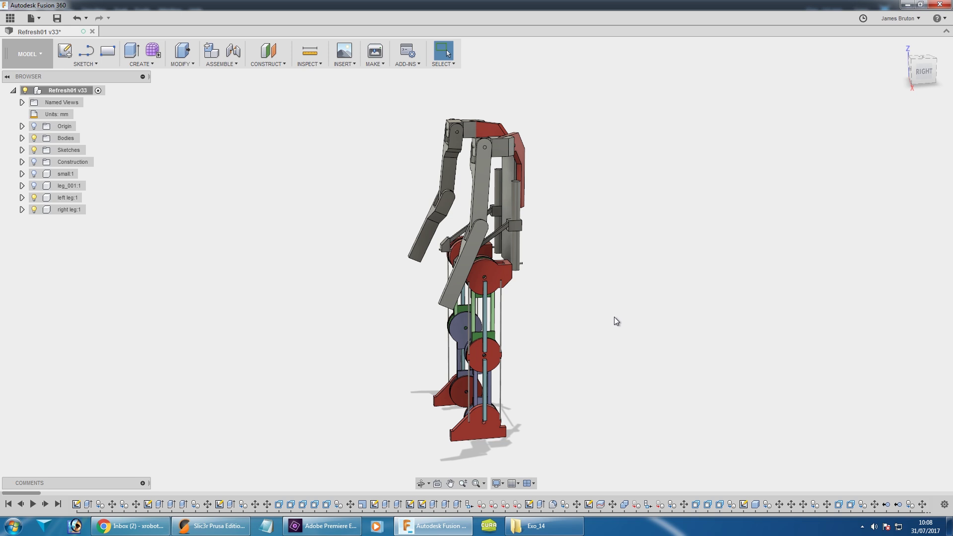
{"action": "scroll", "coordinate": [494, 226], "scroll_direction": "up", "scroll_amount": 8}
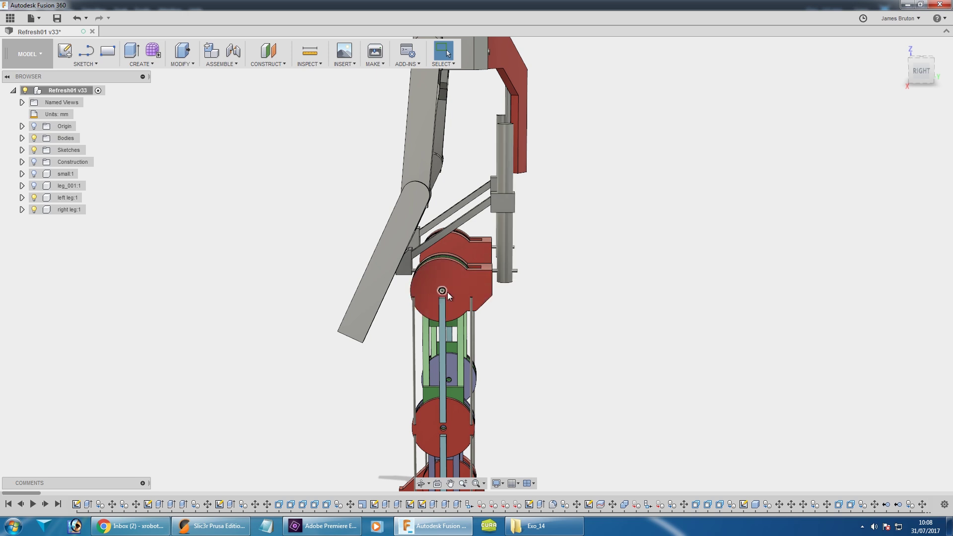
{"action": "middle_click_drag", "start_coordinate": [598, 290], "coordinate": [479, 303], "text": "shift"}
{"action": "scroll", "coordinate": [498, 268], "scroll_direction": "up", "scroll_amount": 3}
{"action": "middle_click_drag", "start_coordinate": [499, 266], "coordinate": [526, 295], "text": "shift"}
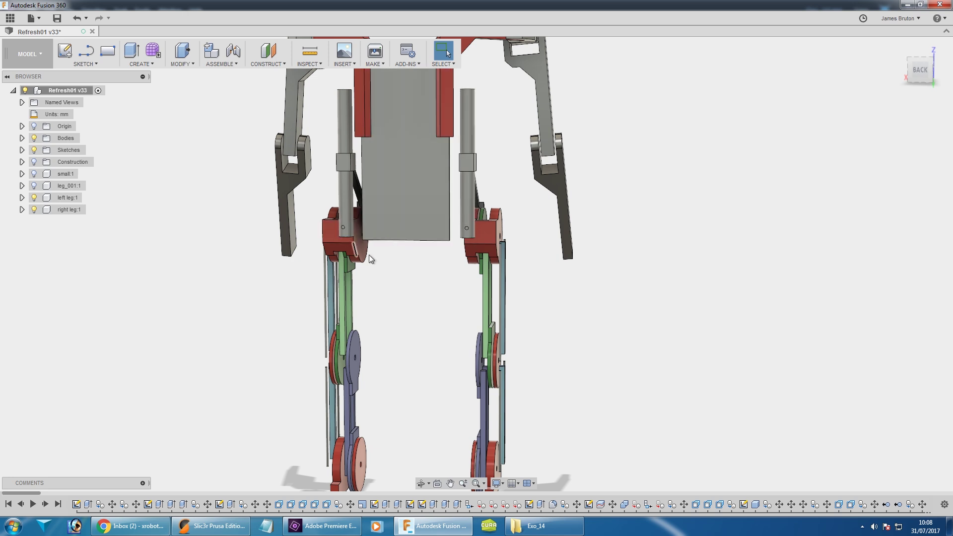
{"action": "middle_click_drag", "start_coordinate": [409, 321], "coordinate": [555, 349], "text": "shift"}
{"action": "scroll", "coordinate": [561, 329], "scroll_direction": "down", "scroll_amount": 3}
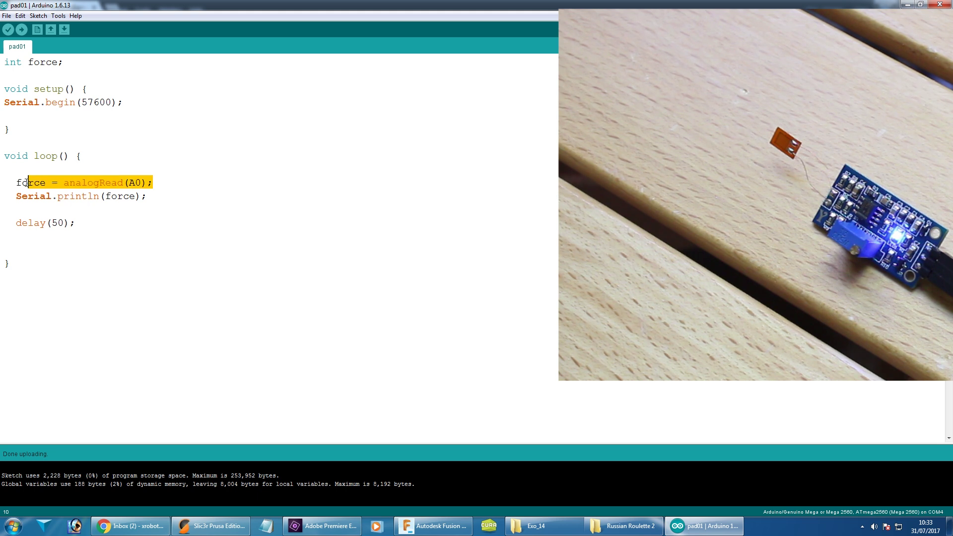
Step: Check the COM4 force readings, around 170–250, in the Serial Monitor, then close it
{"action": "left_click", "coordinate": [36, 207]}
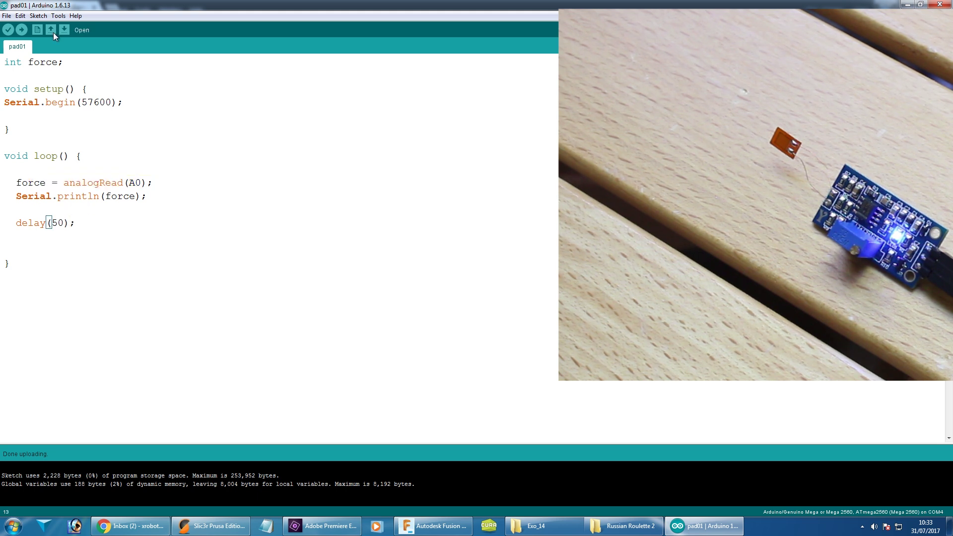
{"action": "left_click", "coordinate": [58, 16]}
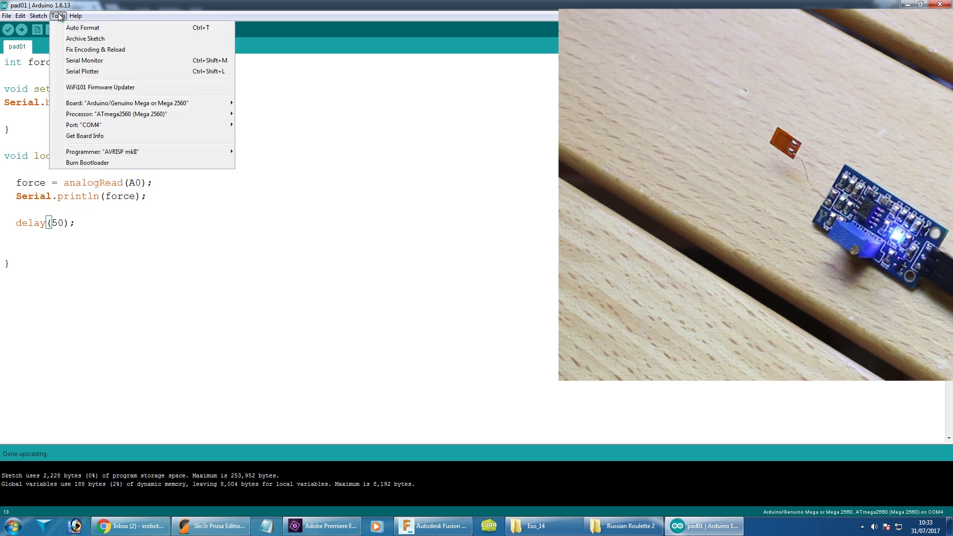
{"action": "left_click", "coordinate": [79, 61]}
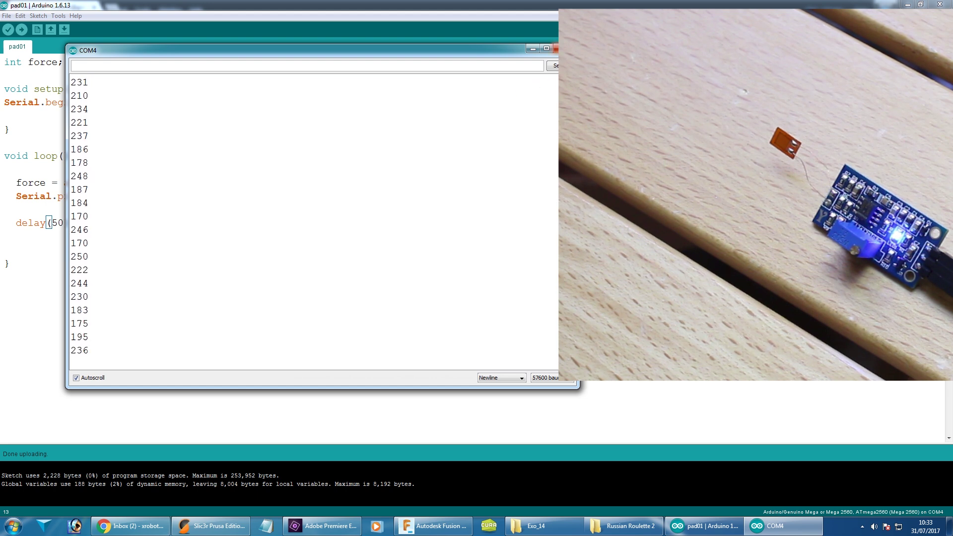
{"action": "left_click", "coordinate": [554, 49]}
{"action": "left_click", "coordinate": [58, 16]}
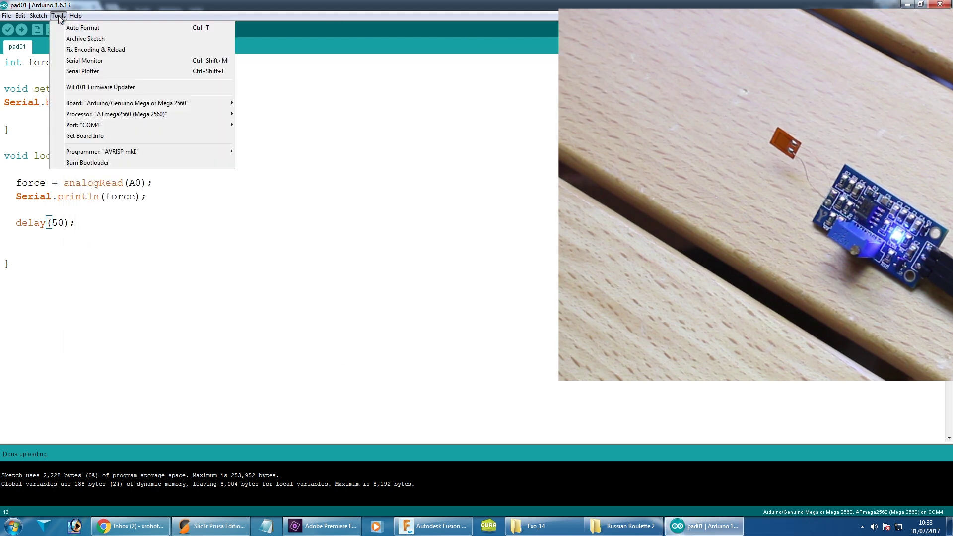
Step: Graph the force readings in the Serial Plotter, rising to about 700 and settling near 200
{"action": "left_click", "coordinate": [85, 71]}
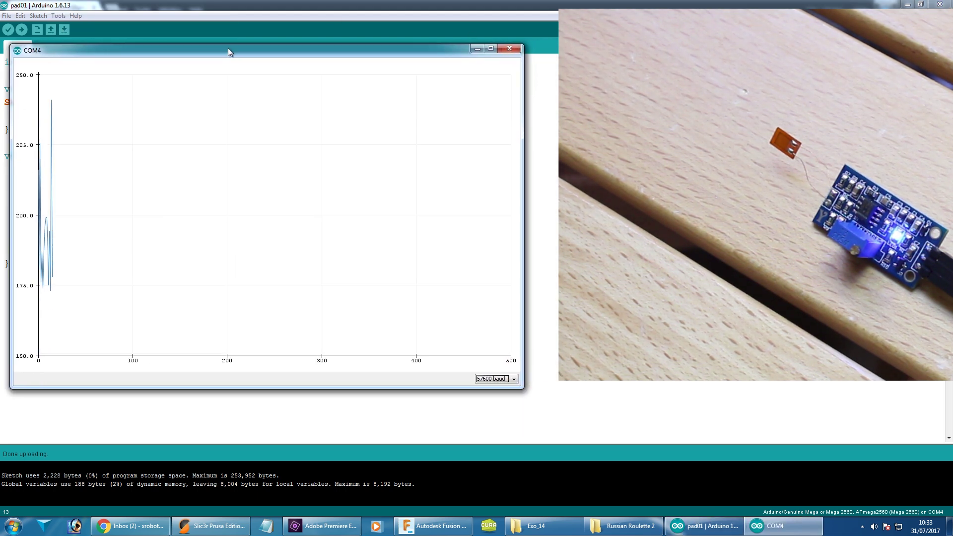